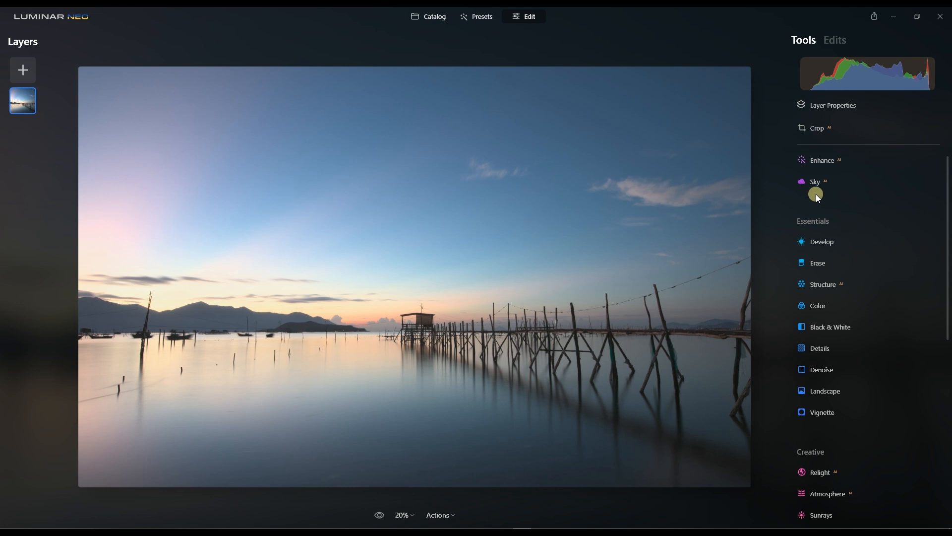
# Open the Sky AI tool and look through the available replacement sky categories.
pyautogui.click(826, 185)
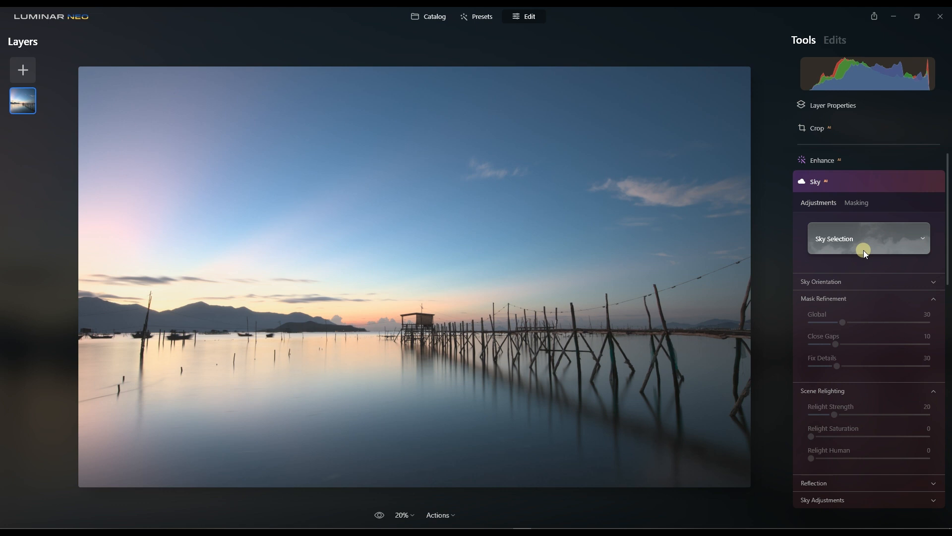
pyautogui.click(864, 250)
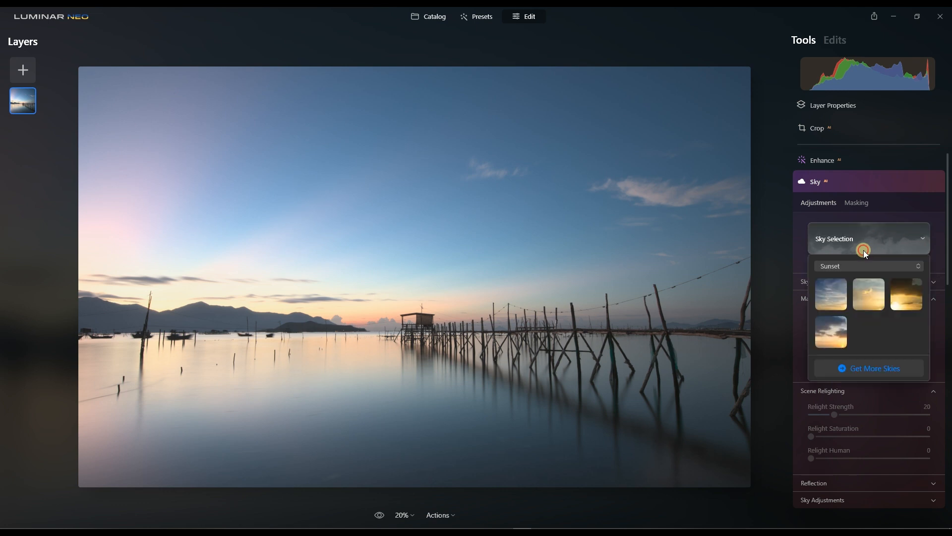
pyautogui.click(861, 237)
pyautogui.click(859, 238)
pyautogui.click(854, 267)
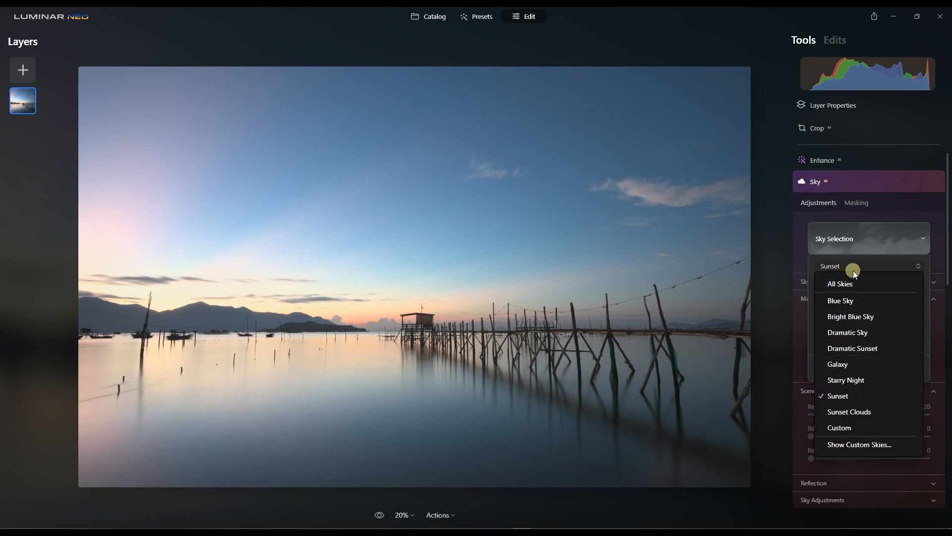
pyautogui.click(842, 248)
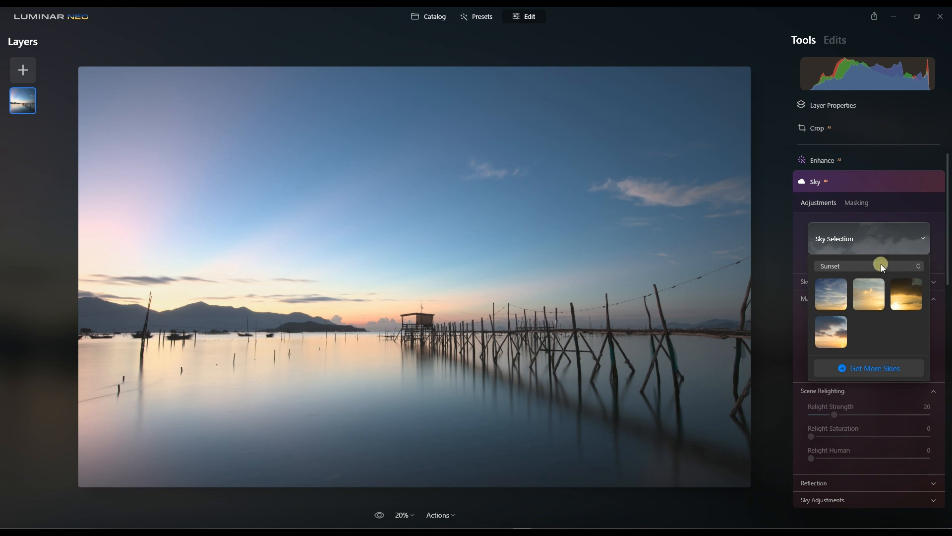
# Replace the sky with Dramatic Sunset 7 from the Dramatic Sunset category.
pyautogui.click(849, 265)
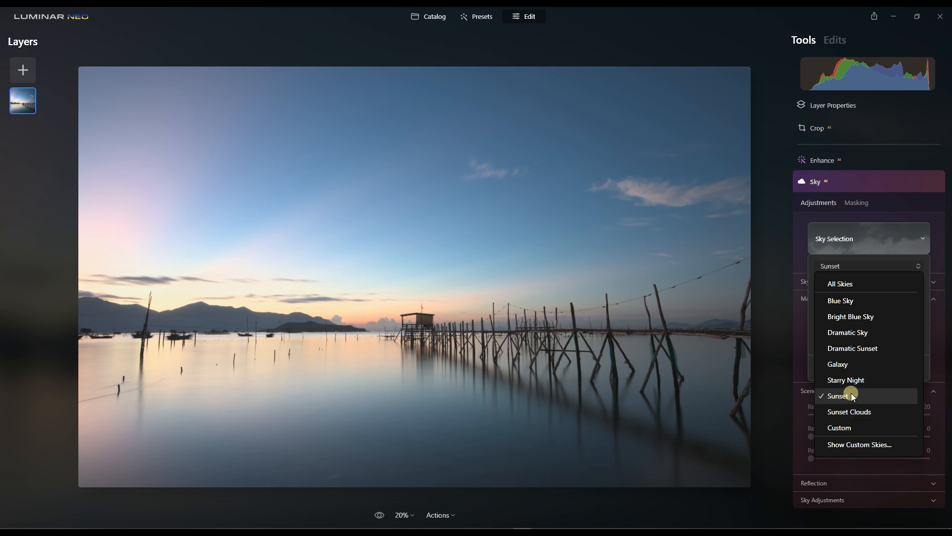
pyautogui.click(846, 349)
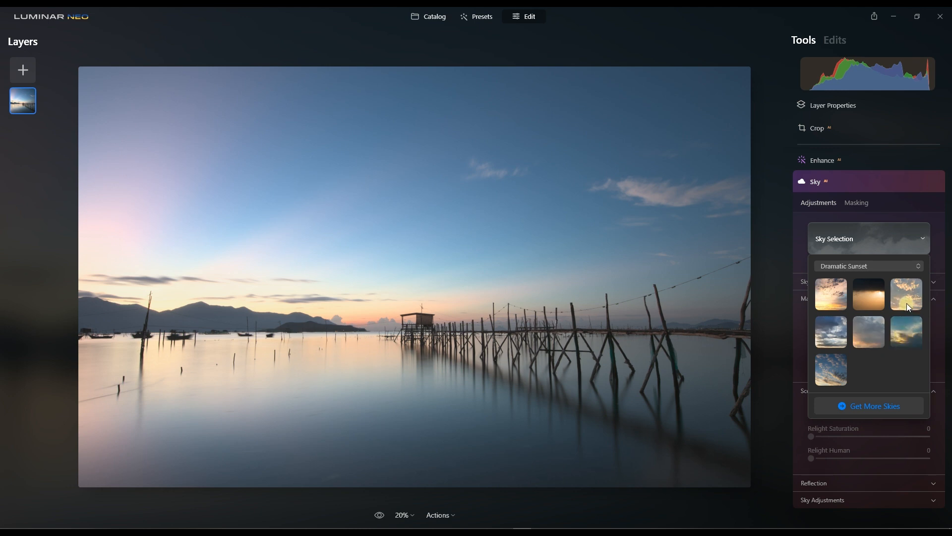
pyautogui.click(831, 369)
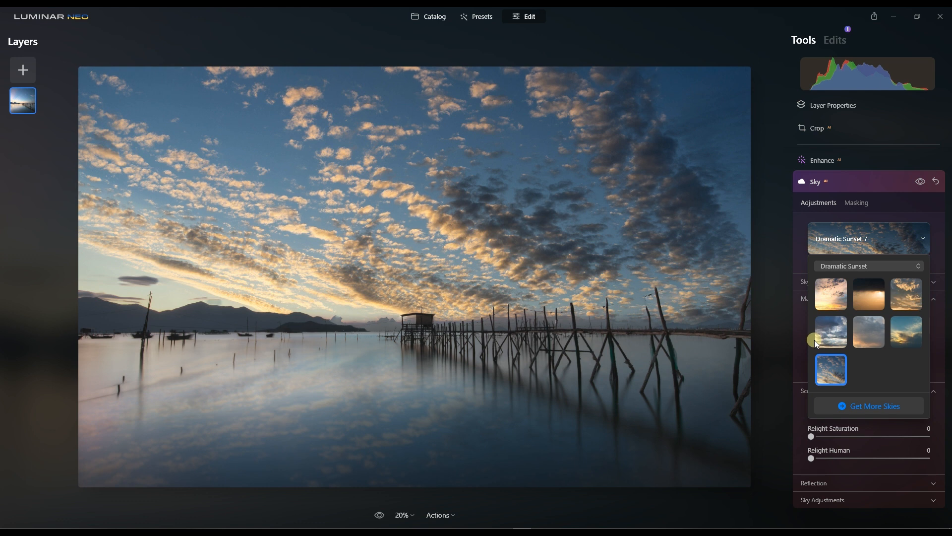
# Swap the replacement sky for Galaxy 1 from the Galaxy category.
pyautogui.click(853, 268)
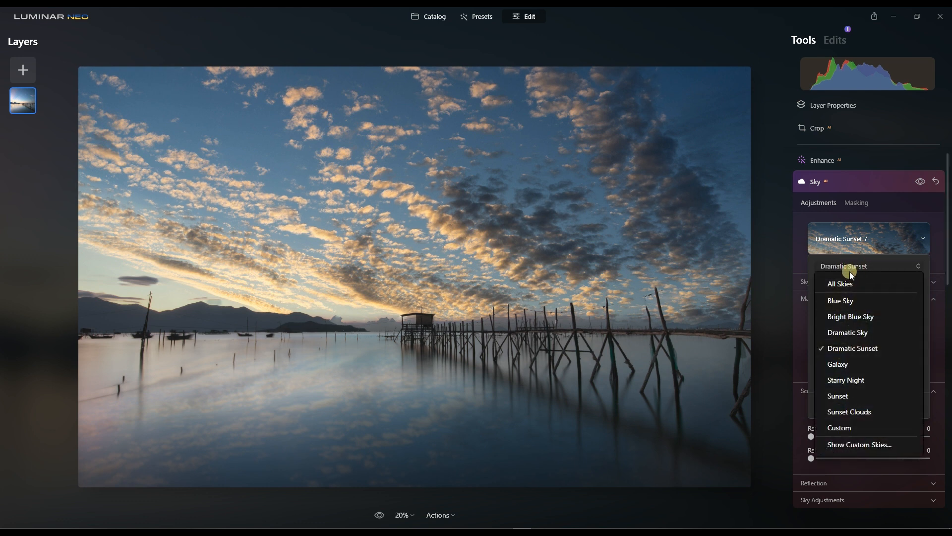
pyautogui.click(841, 372)
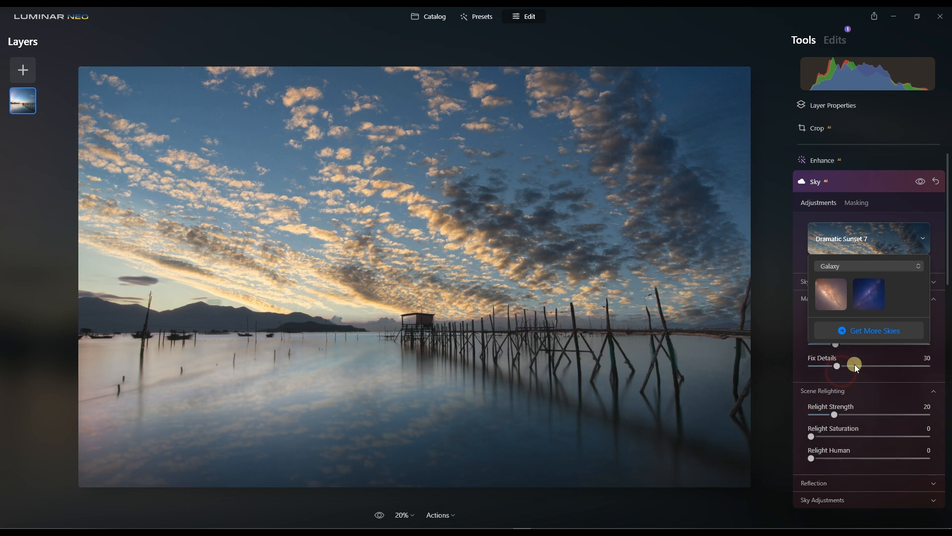
pyautogui.click(831, 300)
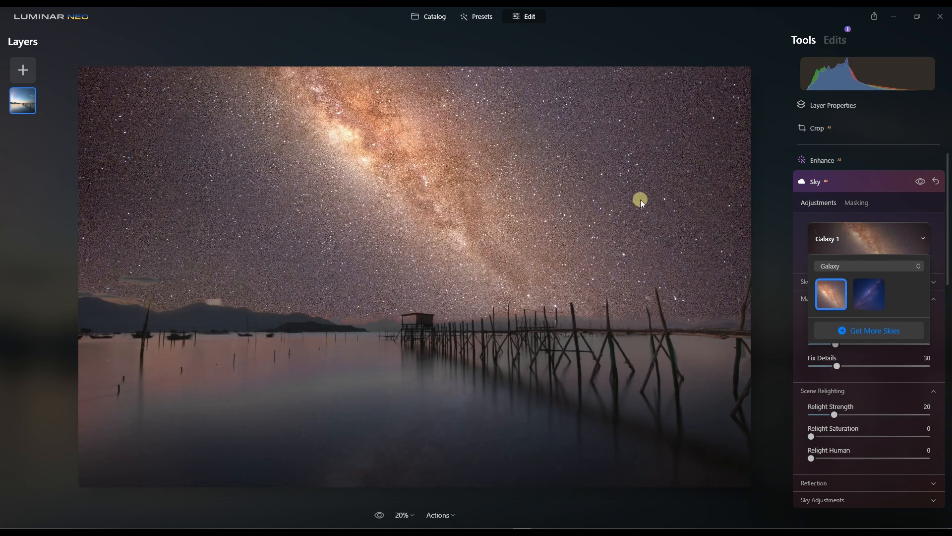
pyautogui.click(638, 206)
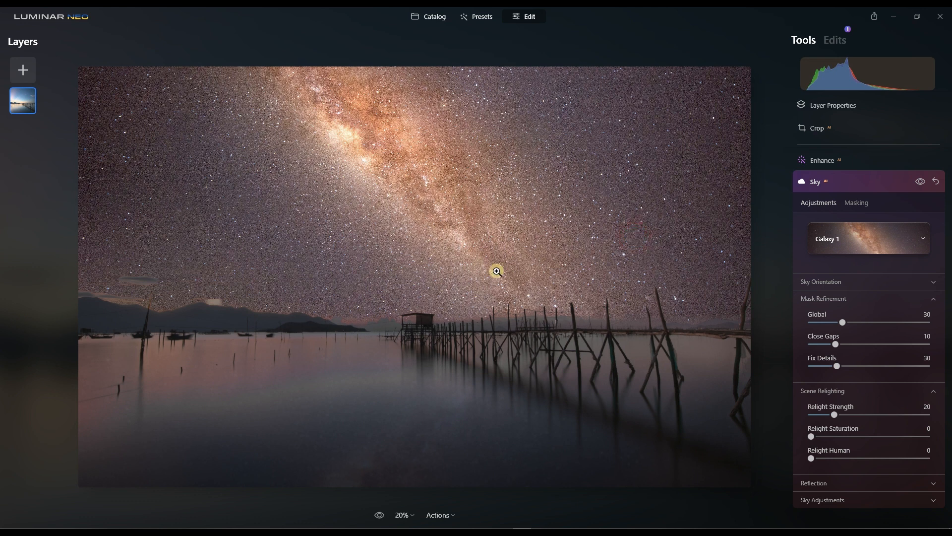
# Inspect the blend around the hut and refine the sky mask with Close Gaps at 11 and Global at 4.
pyautogui.click(389, 329)
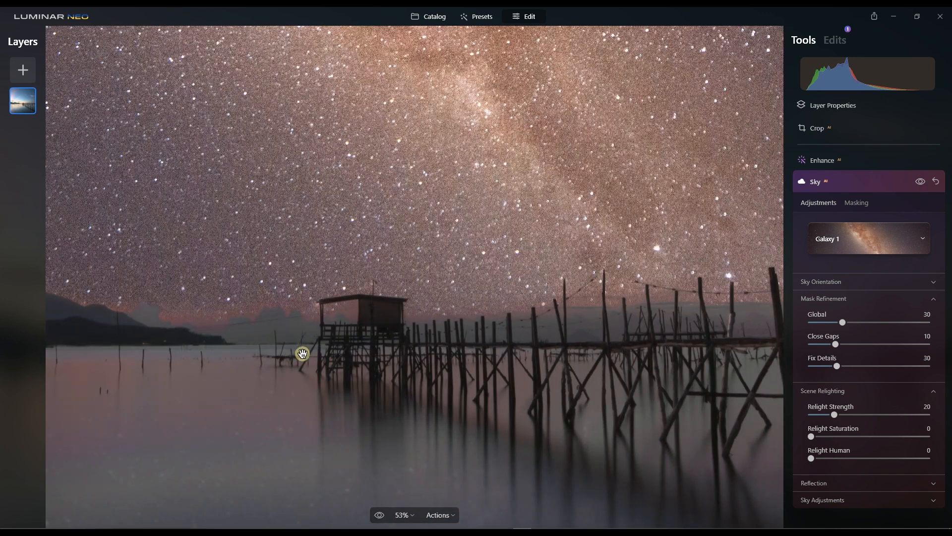
pyautogui.scroll(2, 293, 324)
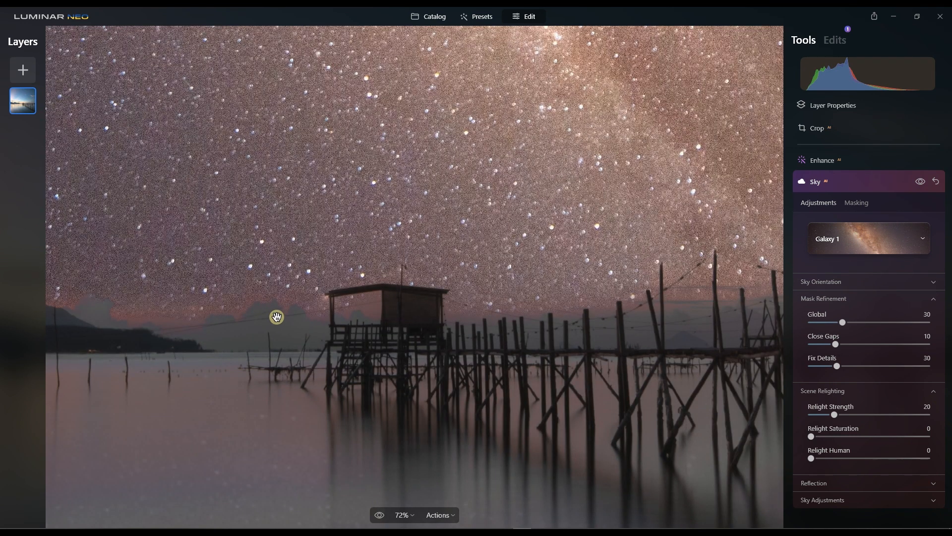
pyautogui.scroll(-5, 277, 316)
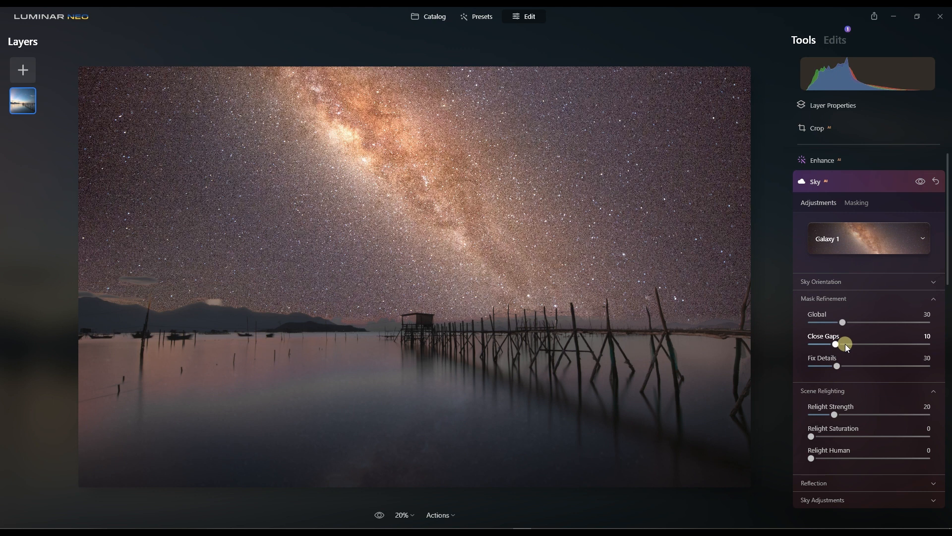
pyautogui.moveTo(888, 346); pyautogui.dragTo(839, 356)
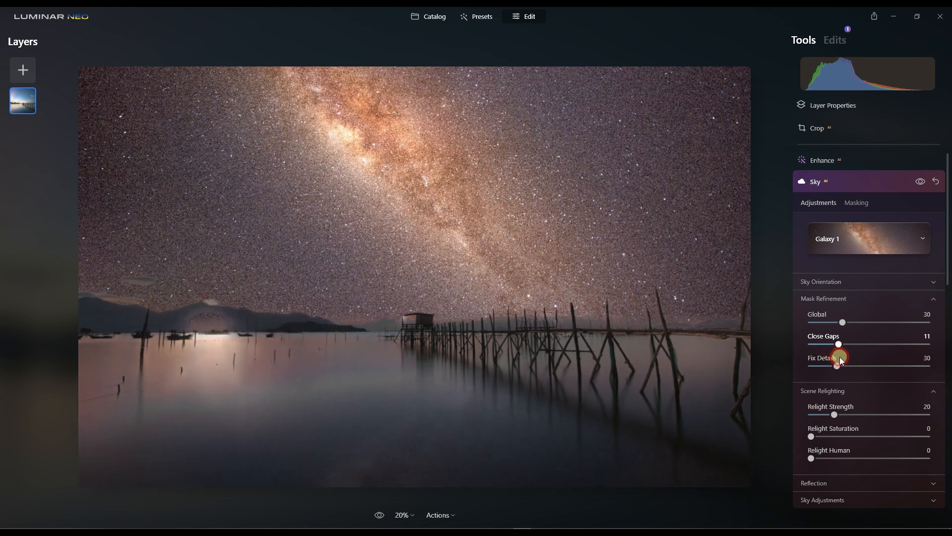
pyautogui.click(845, 322)
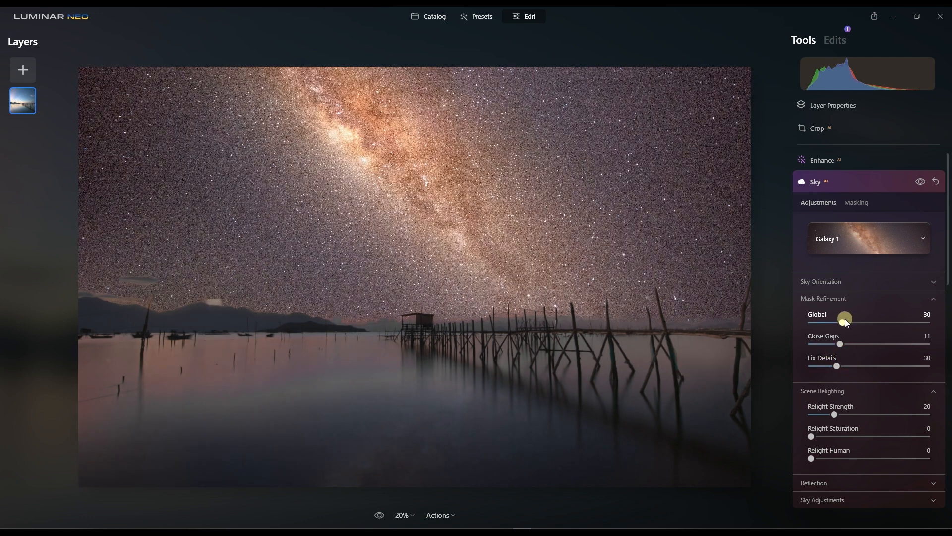
pyautogui.moveTo(845, 321); pyautogui.dragTo(912, 325)
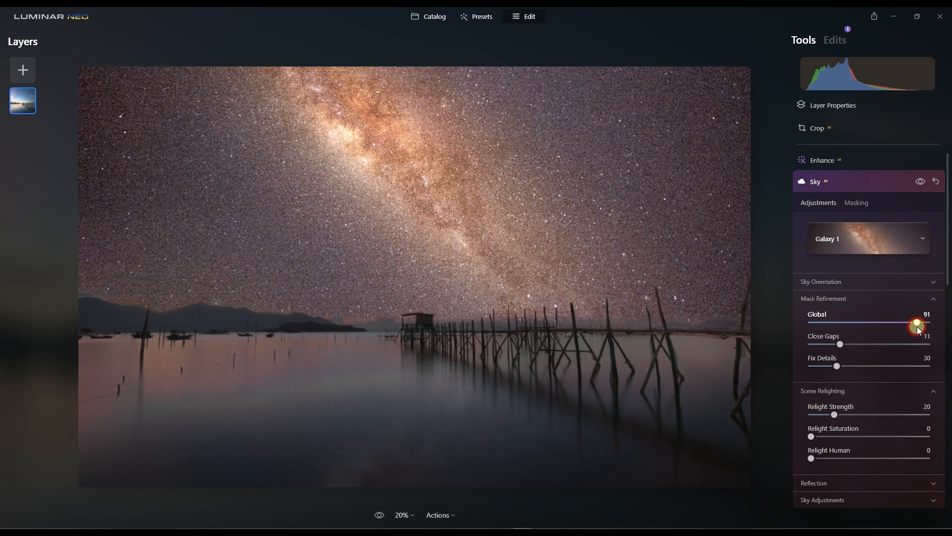
pyautogui.moveTo(918, 327); pyautogui.dragTo(810, 334)
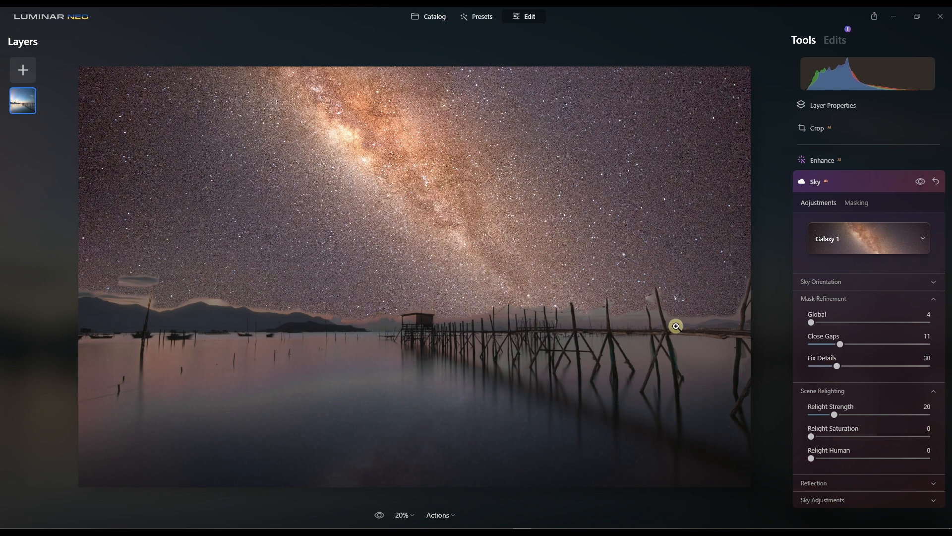
# Reset all Sky AI adjustments and examine the original horizon around the hut.
pyautogui.click(936, 182)
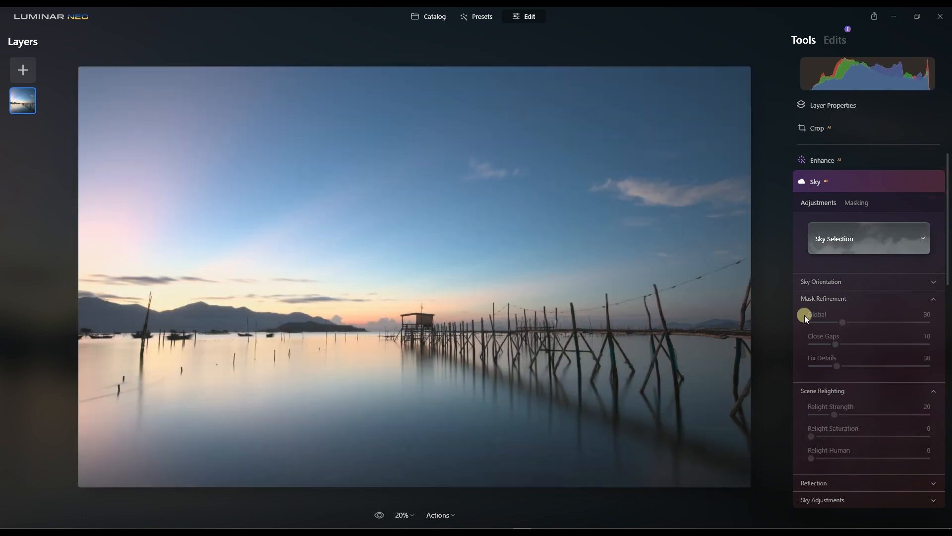
pyautogui.doubleClick(381, 324)
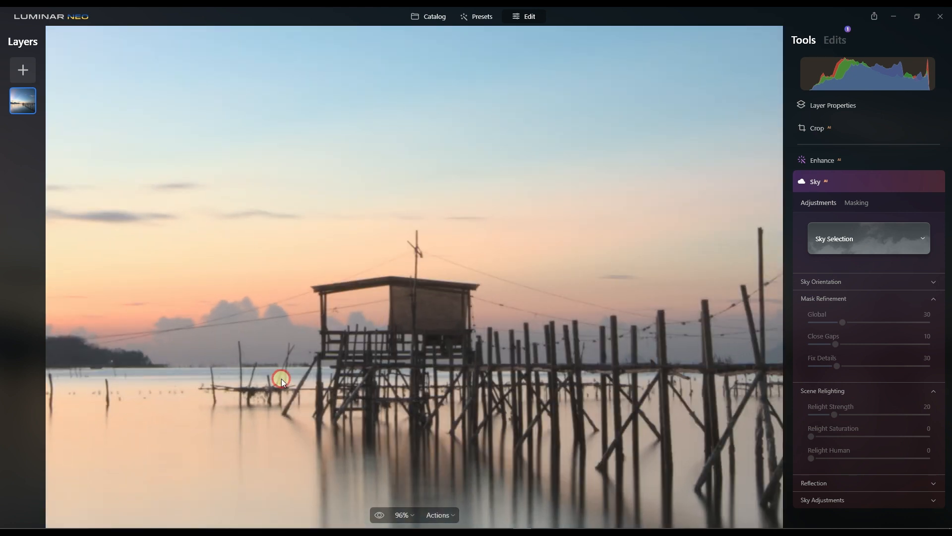
pyautogui.click(263, 349)
pyautogui.scroll(-2, 257, 326)
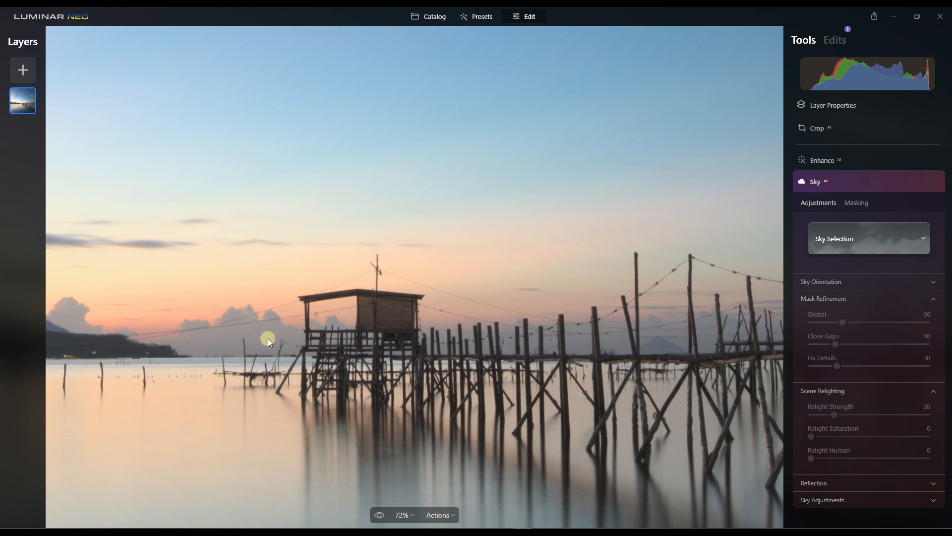
pyautogui.scroll(-4, 224, 352)
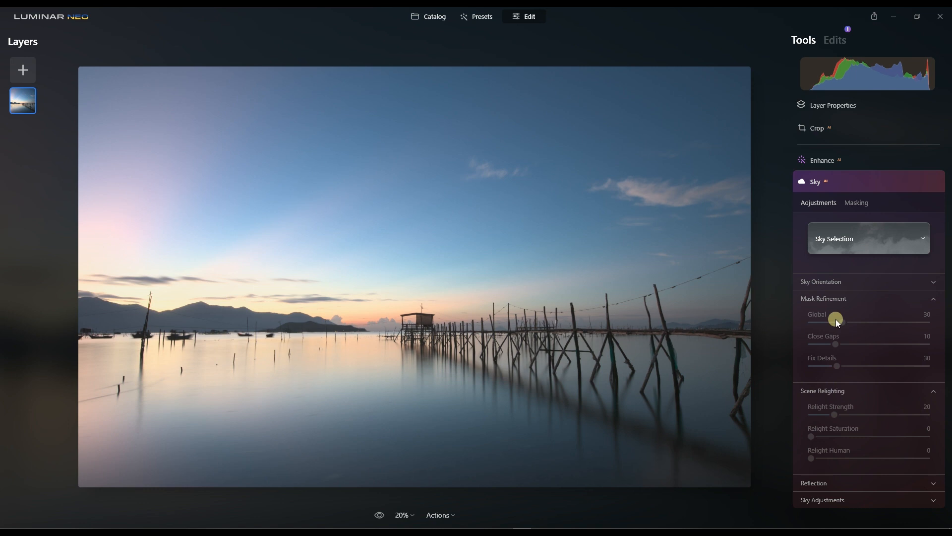
# Replace the sky with Sunset Clouds 2 from the Sunset Clouds category.
pyautogui.click(849, 246)
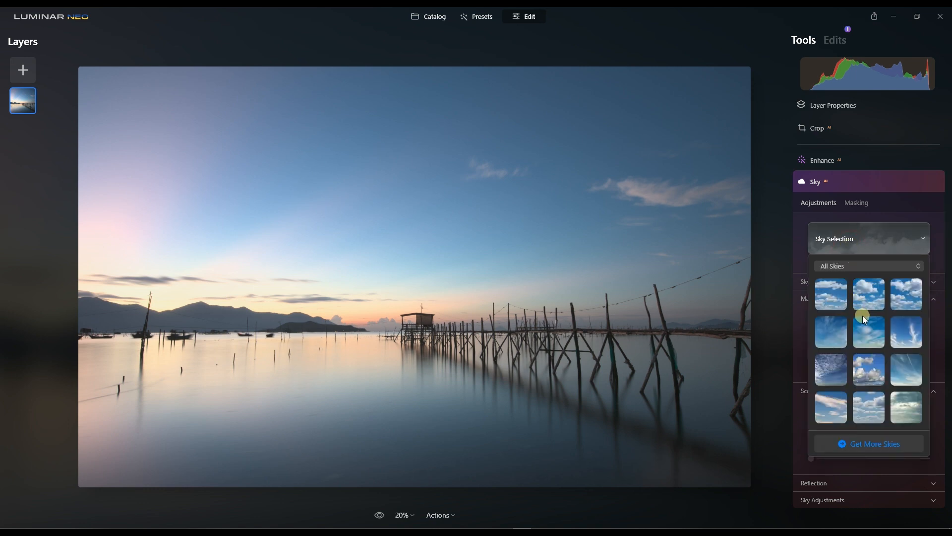
pyautogui.click(852, 266)
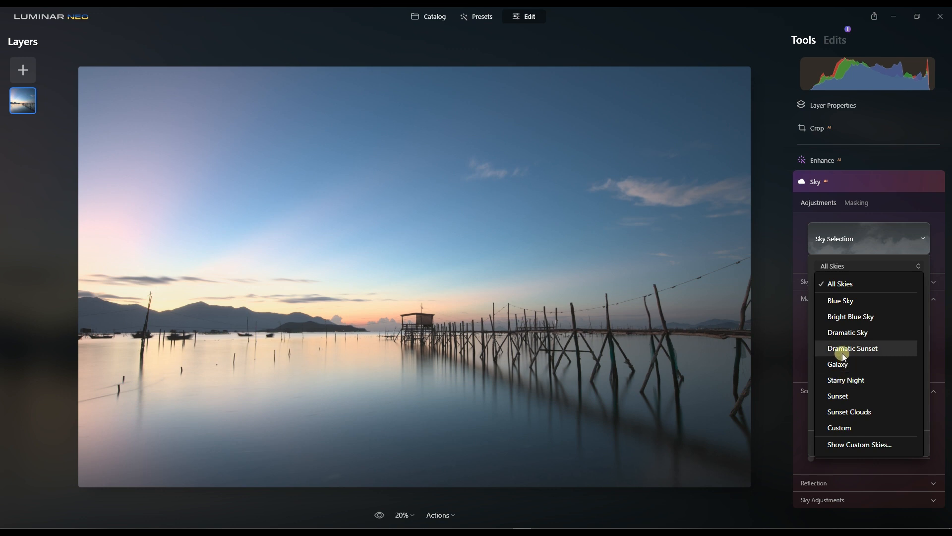
pyautogui.click(834, 413)
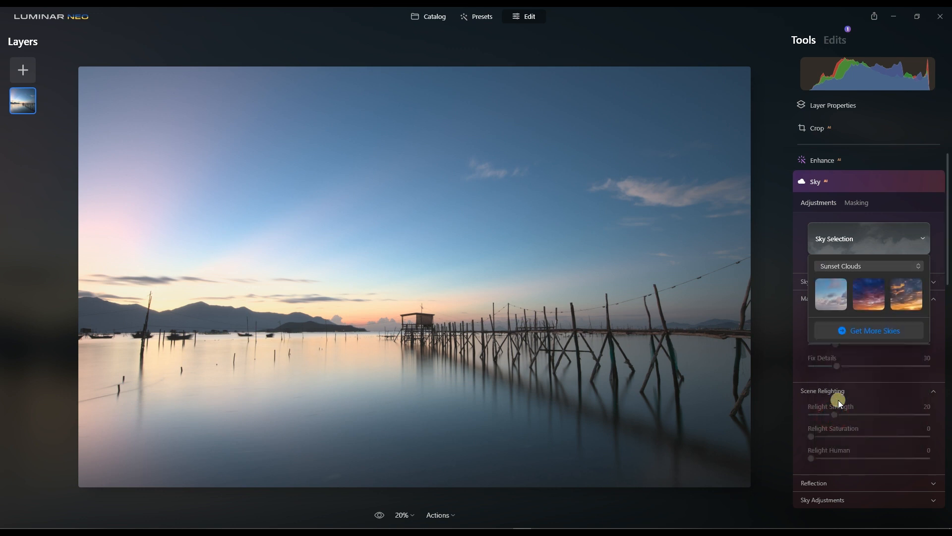
pyautogui.click(870, 300)
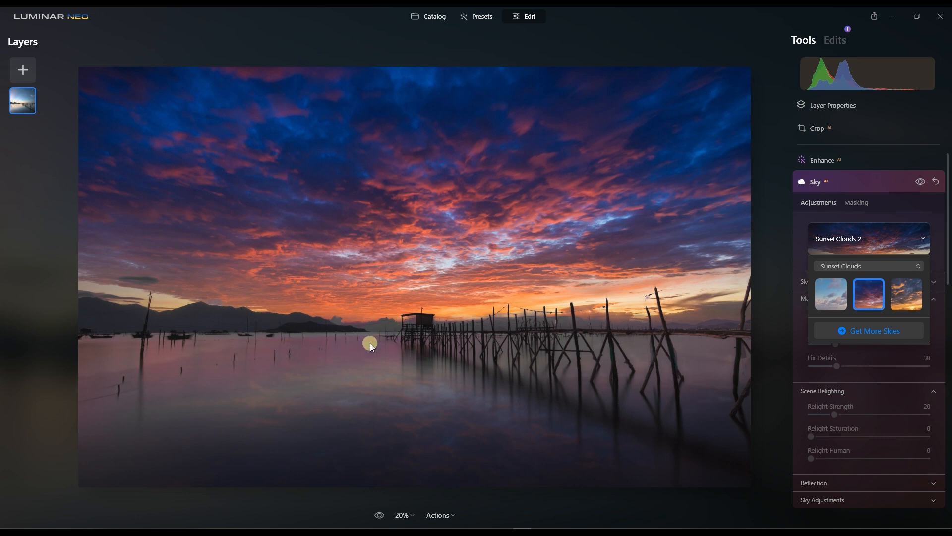
pyautogui.scroll(2, 377, 316)
pyautogui.click(371, 325)
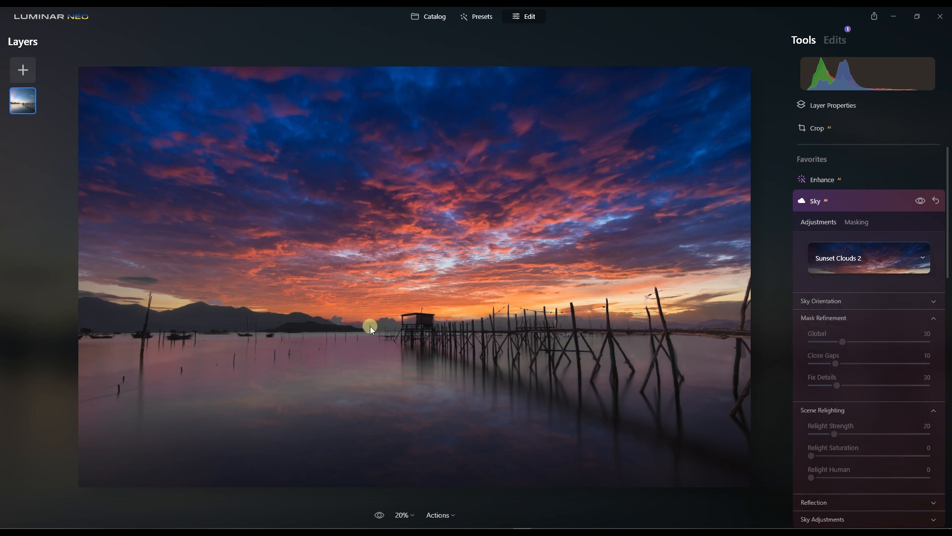
# Examine the sky replacement edges around the hut roof, wires, wooden poles and distant horizon.
pyautogui.scroll(3, 372, 324)
pyautogui.scroll(3, 373, 324)
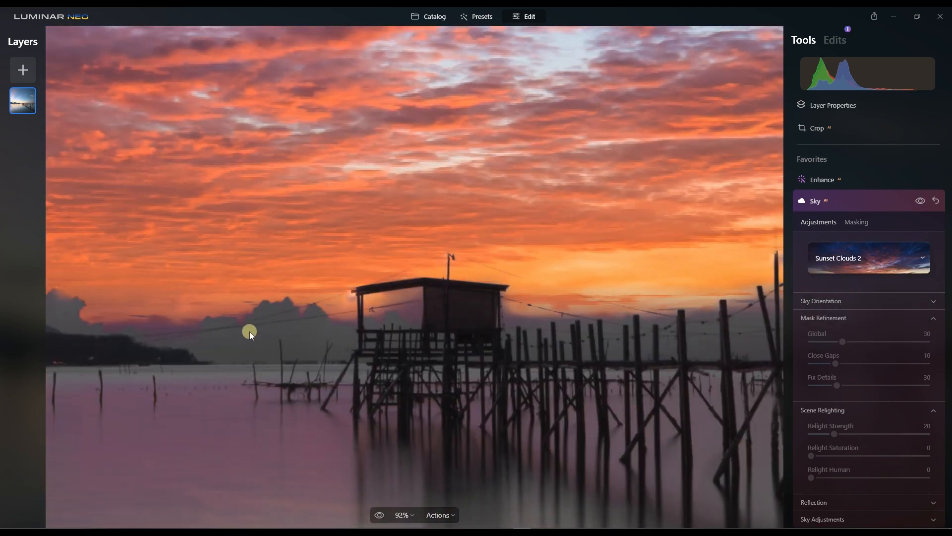
pyautogui.scroll(-2, 250, 330)
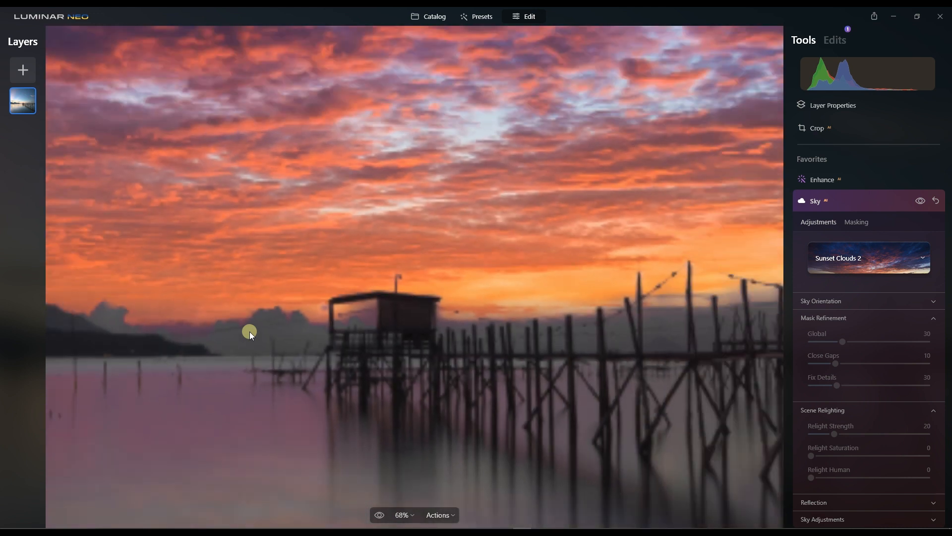
pyautogui.scroll(8, 353, 296)
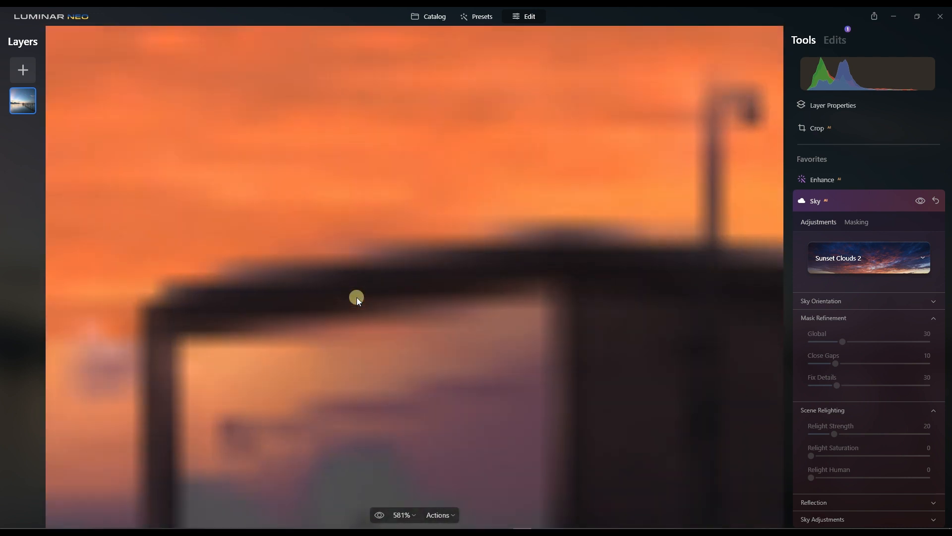
pyautogui.scroll(-1, 356, 297)
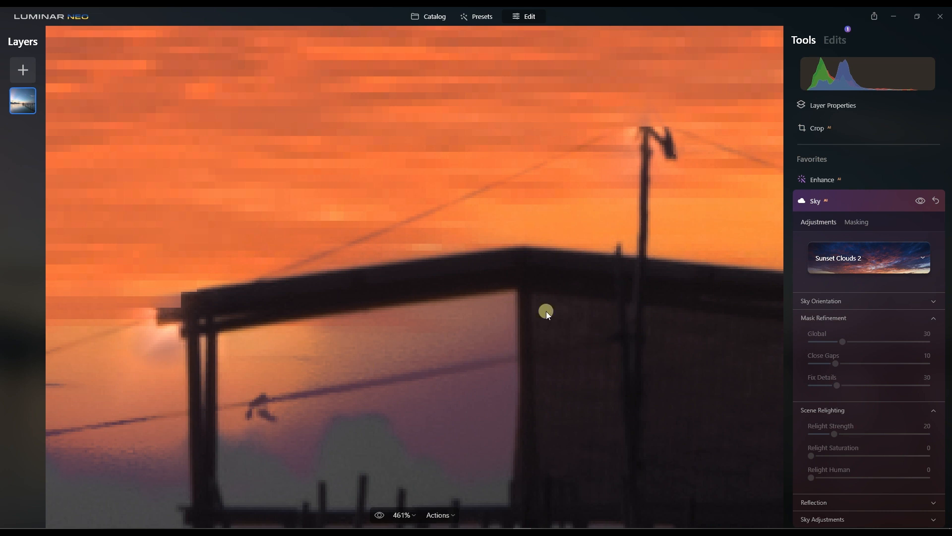
pyautogui.scroll(-4, 442, 381)
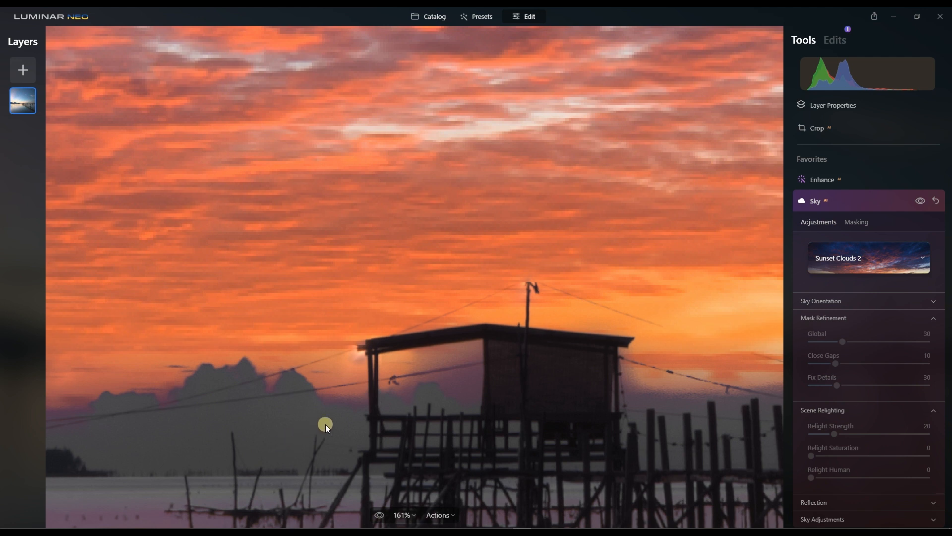
pyautogui.scroll(-4, 674, 427)
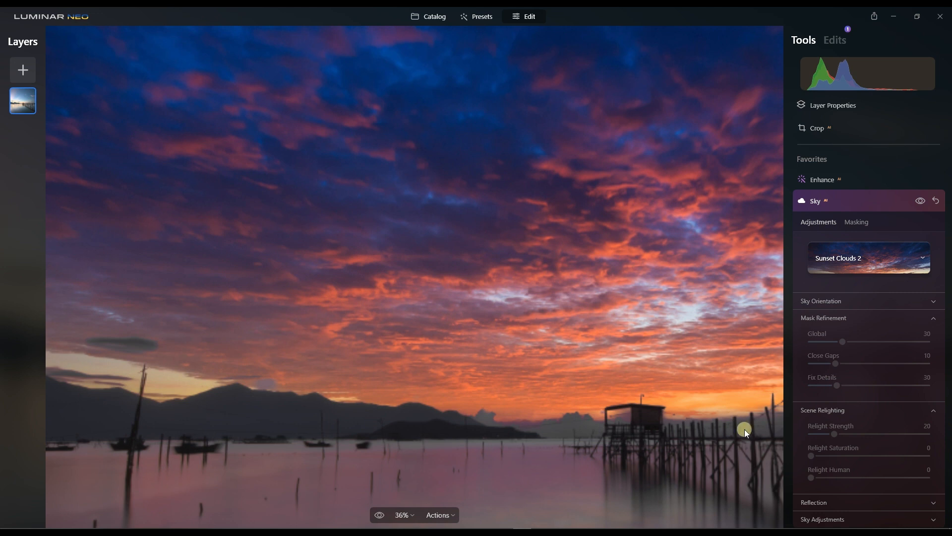
pyautogui.scroll(3, 749, 434)
pyautogui.scroll(4, 749, 434)
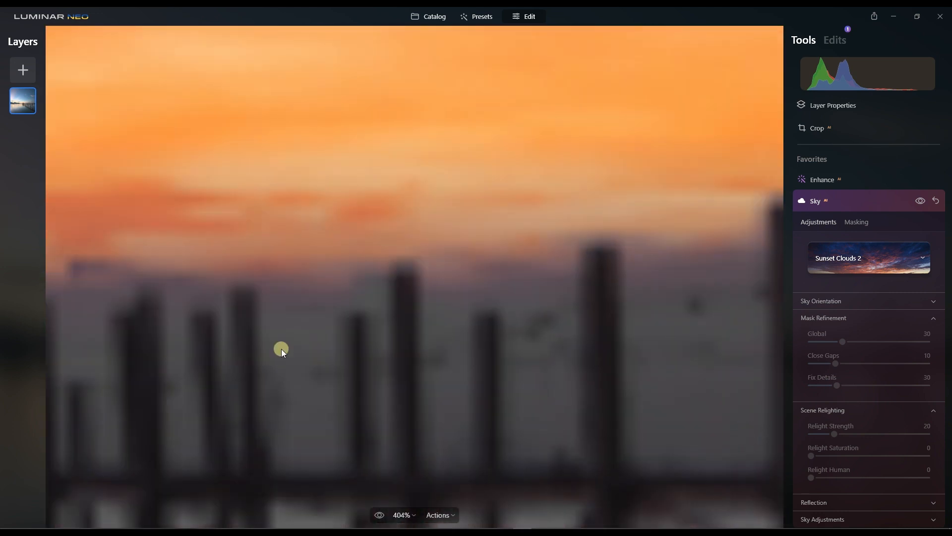
pyautogui.scroll(-2, 159, 304)
pyautogui.scroll(-3, 122, 259)
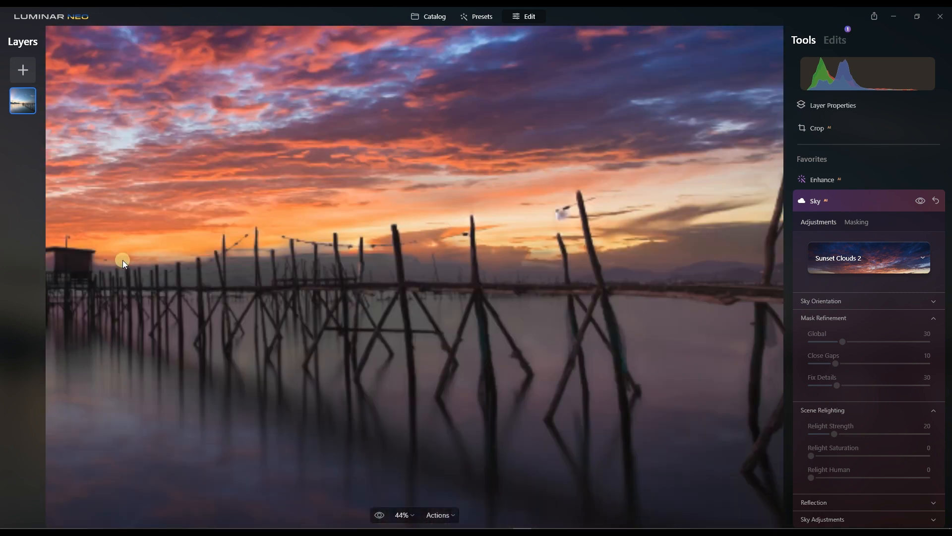
pyautogui.scroll(5, 82, 246)
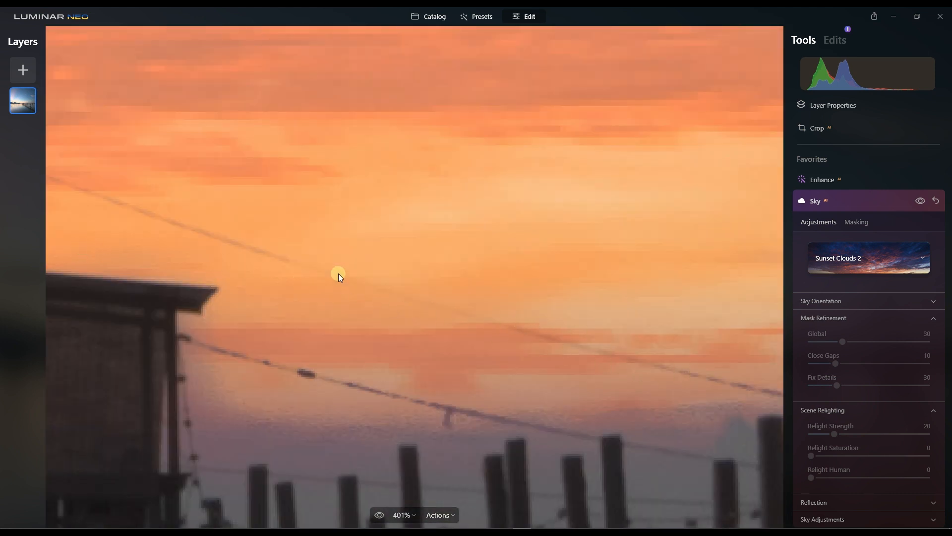
pyautogui.scroll(-5, 417, 302)
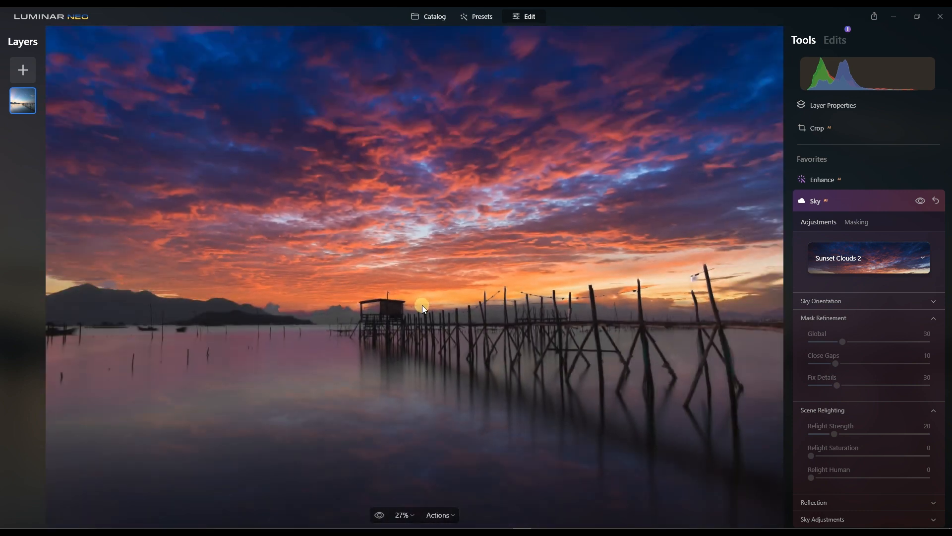
pyautogui.scroll(-2, 423, 304)
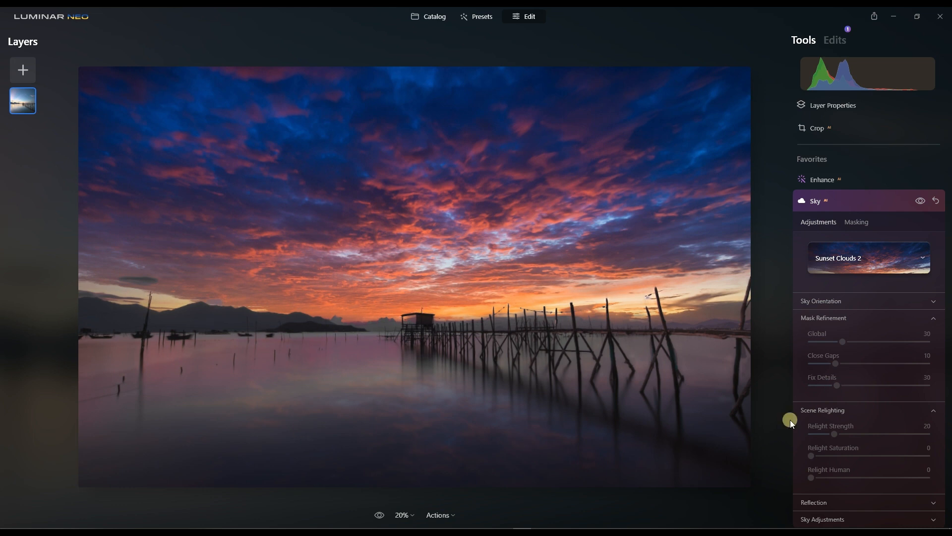